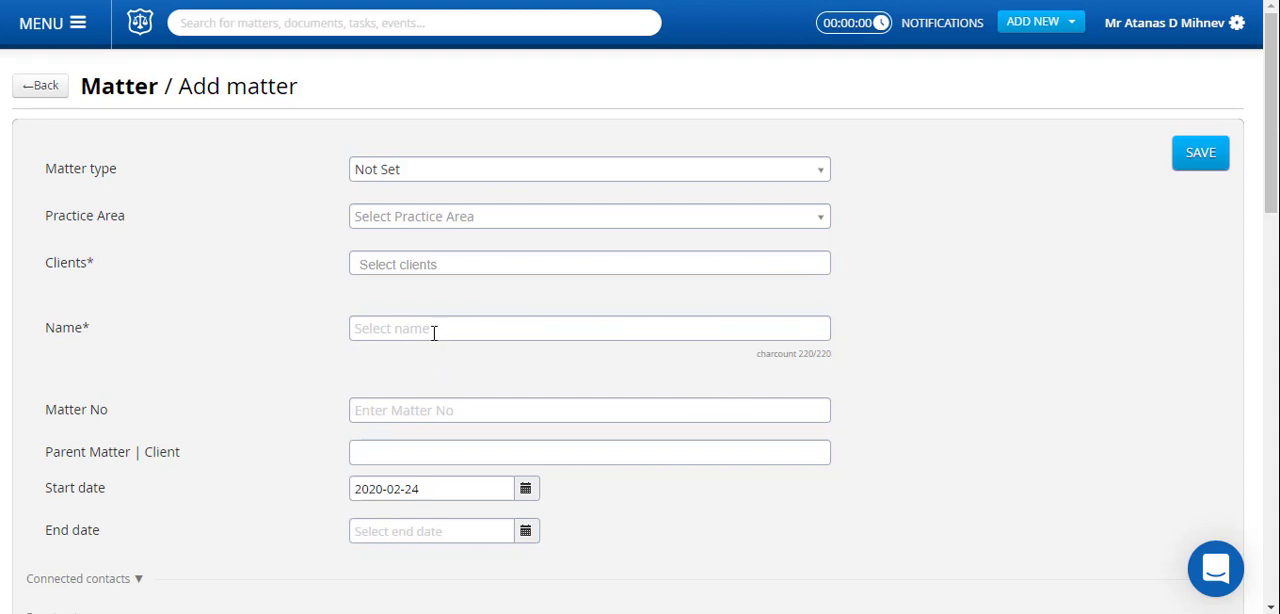
Choose Schülke & Mayr GmbH as the new matter's client and name the matter "Legal services for a flat fee".
{"action": "left_click", "coordinate": [450, 266]}
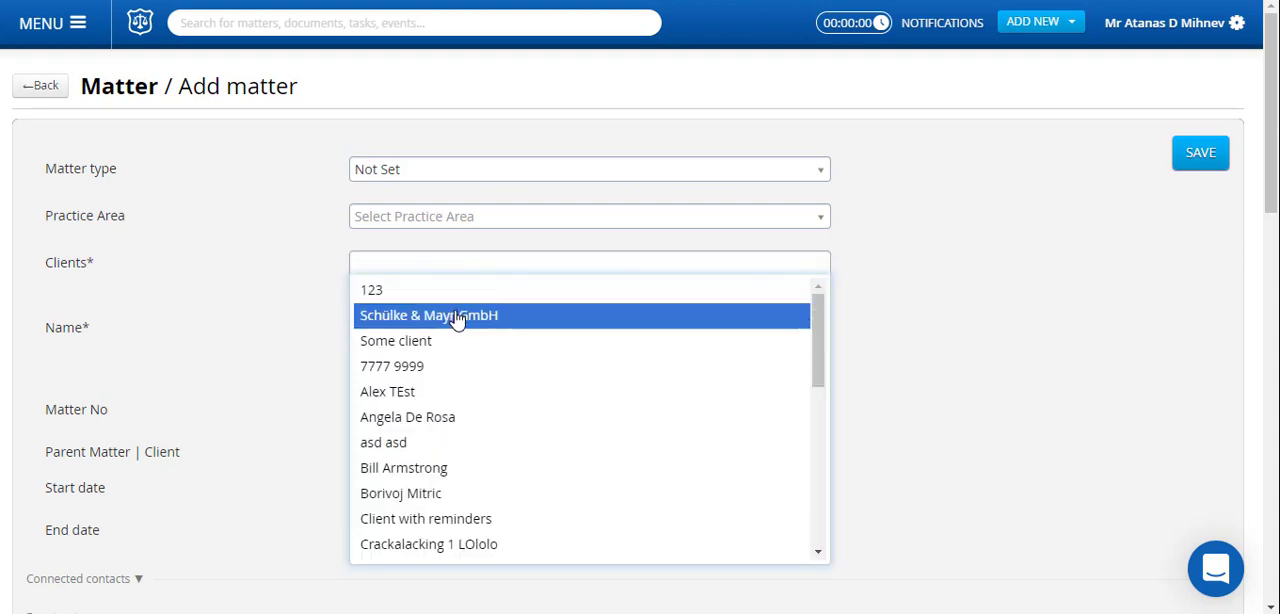
{"action": "left_click", "coordinate": [456, 316]}
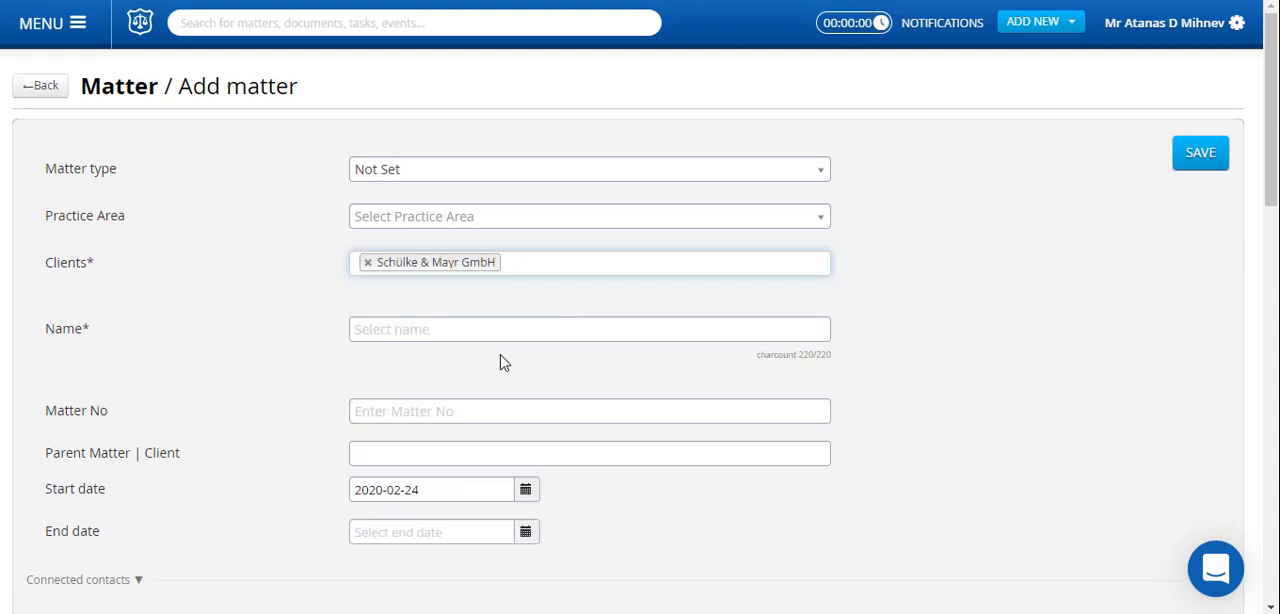
{"action": "left_click", "coordinate": [452, 329]}
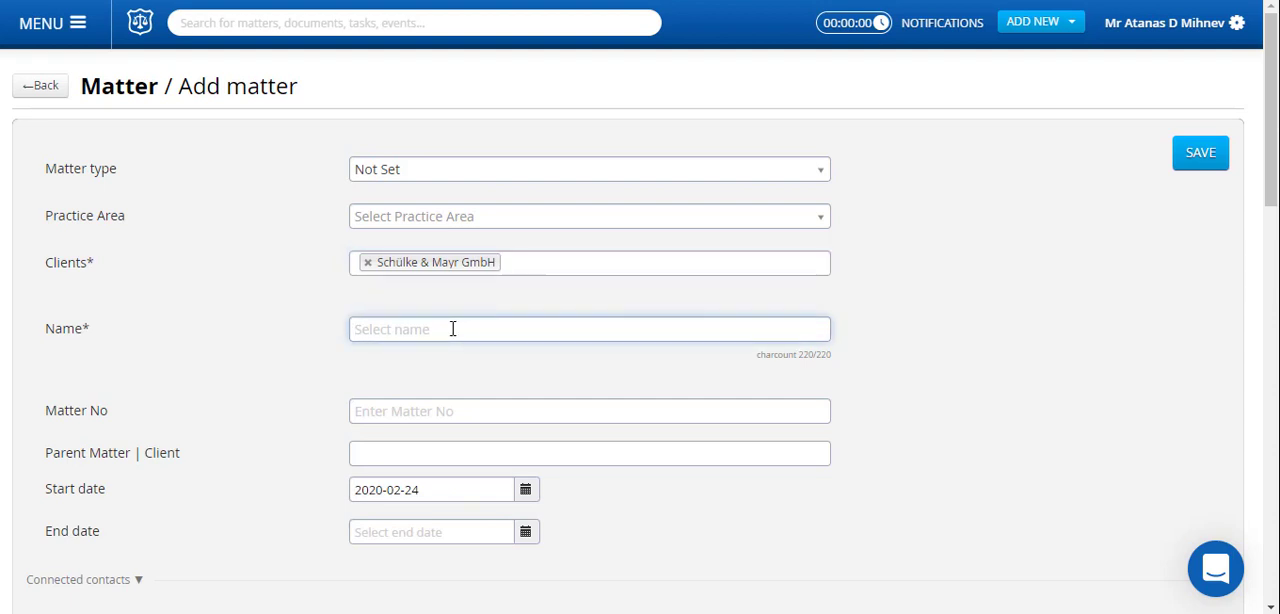
{"action": "type", "text": "Legal services for a flat fee"}
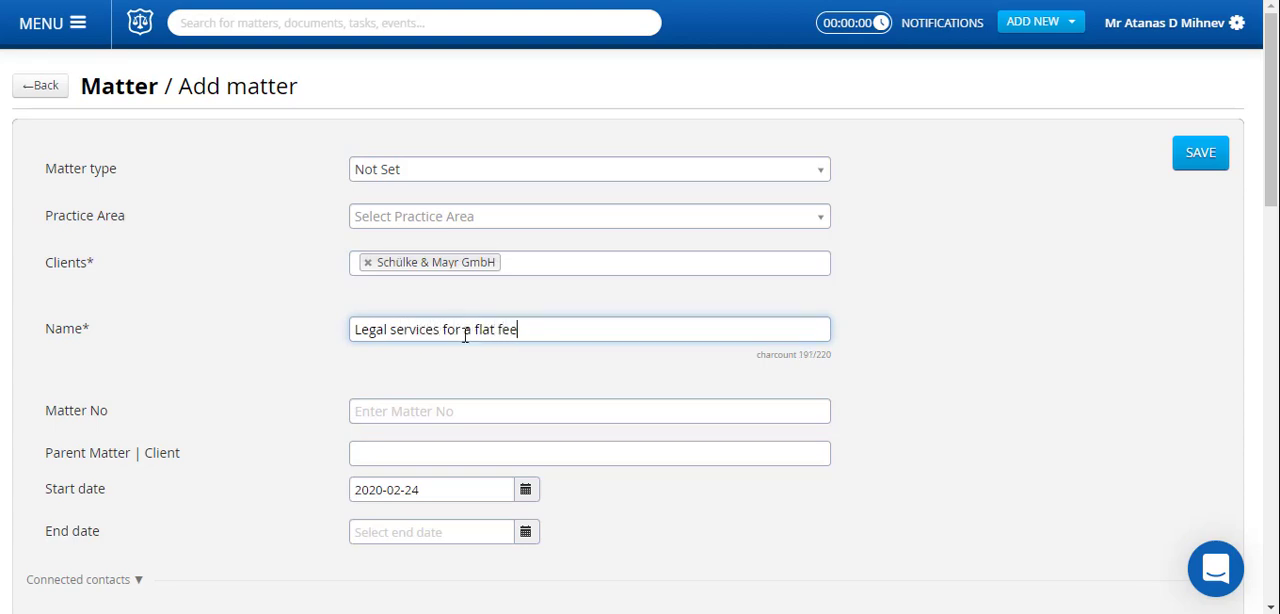
Enable a flat fee of $10000 with the billings amount excluded from the invoice price, and save the matter.
{"action": "scroll", "coordinate": [486, 389], "scroll_direction": "down", "scroll_amount": 4}
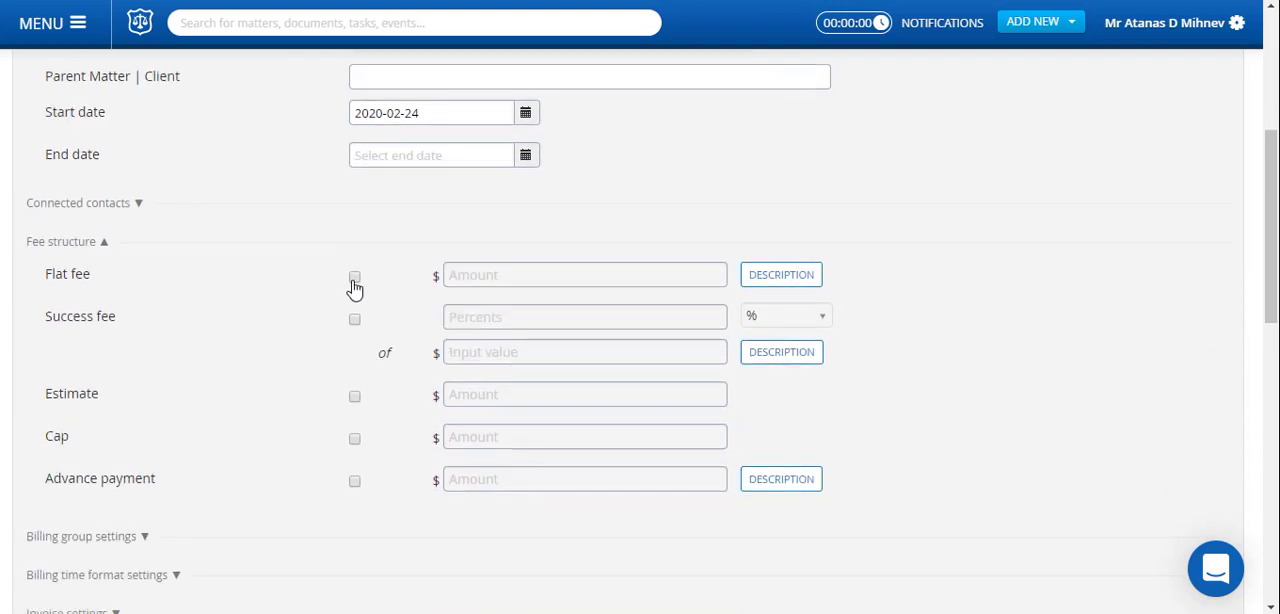
{"action": "left_click", "coordinate": [353, 280]}
{"action": "left_click", "coordinate": [536, 278]}
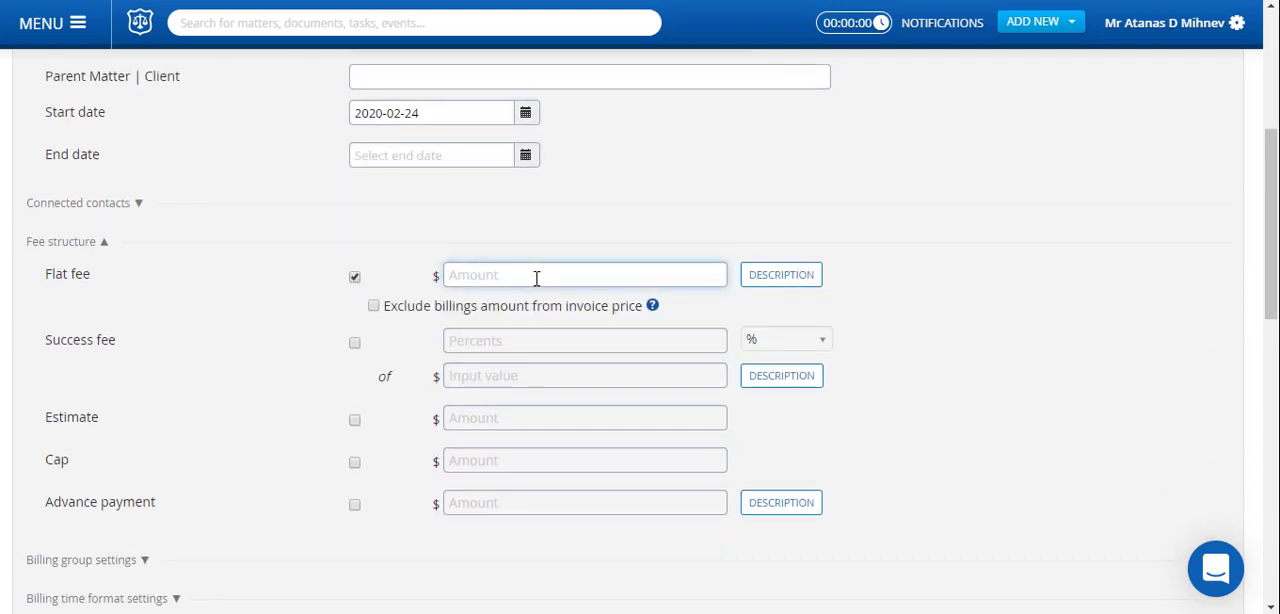
{"action": "type", "text": "10000"}
{"action": "left_click", "coordinate": [374, 306]}
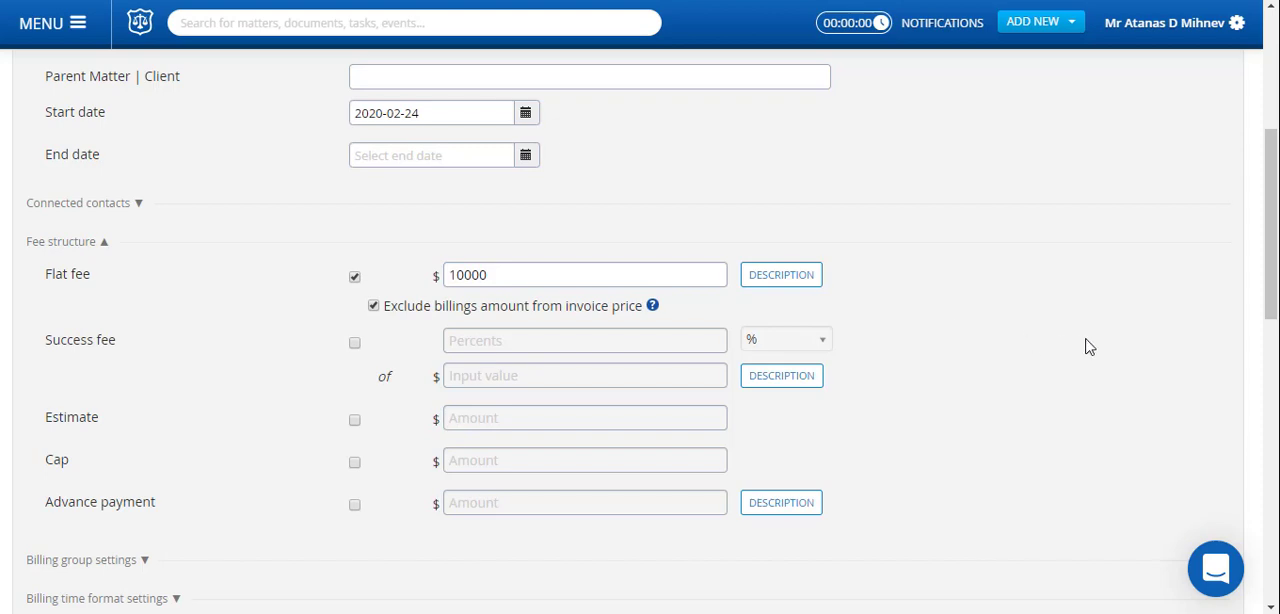
{"action": "scroll", "coordinate": [1090, 350], "scroll_direction": "down", "scroll_amount": 10}
{"action": "left_click", "coordinate": [1188, 543]}
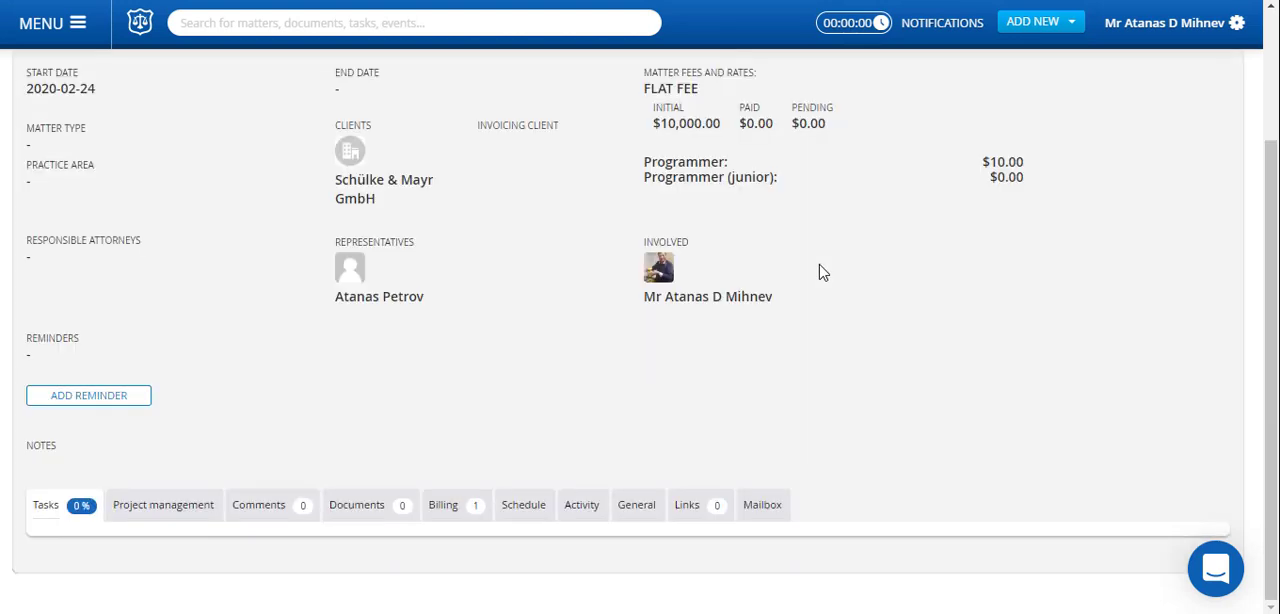
Collapse the matter's details and examine its billing entries.
{"action": "scroll", "coordinate": [846, 330], "scroll_direction": "down", "scroll_amount": 3}
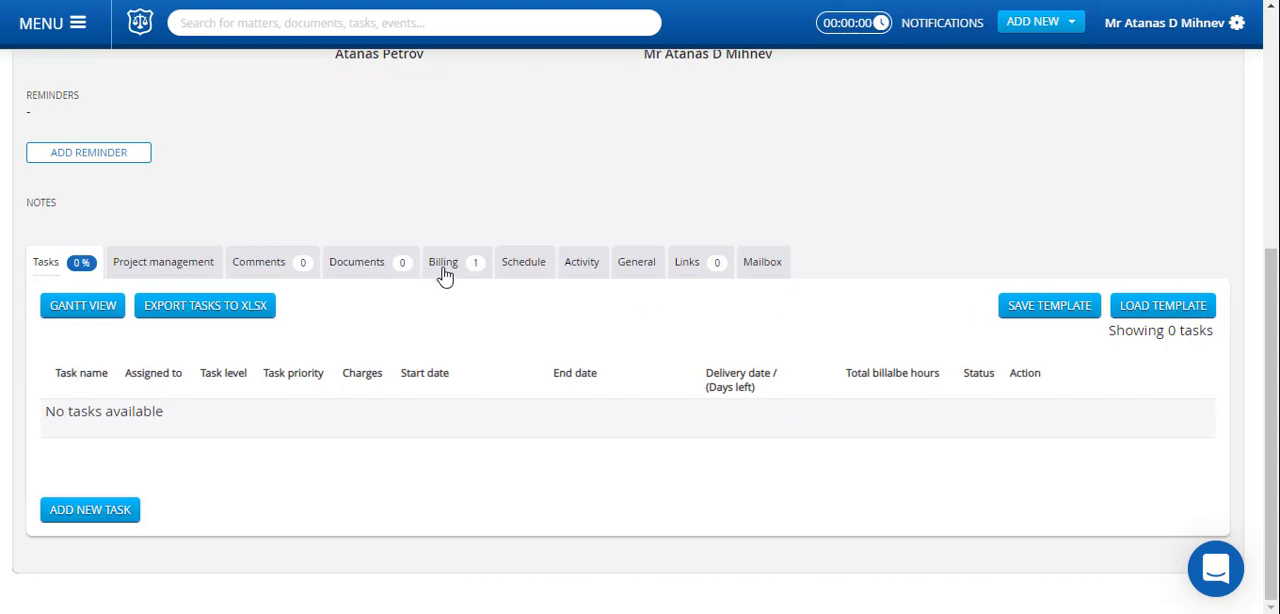
{"action": "scroll", "coordinate": [534, 311], "scroll_direction": "up", "scroll_amount": 5}
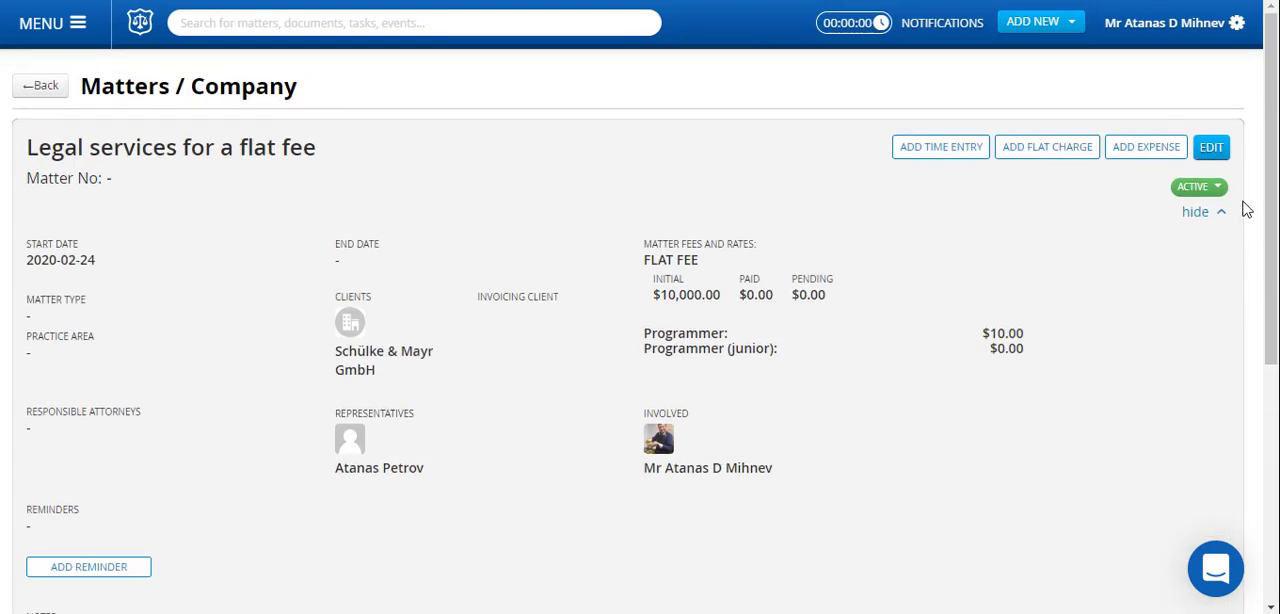
{"action": "left_click", "coordinate": [1198, 214]}
{"action": "left_click", "coordinate": [440, 312]}
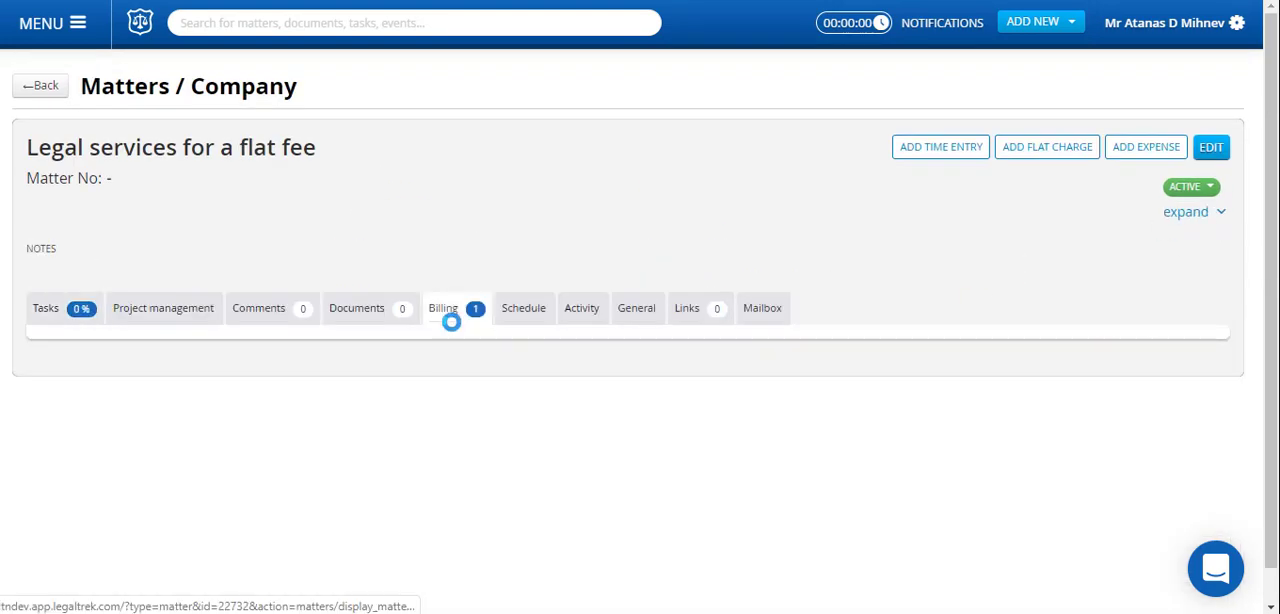
{"action": "scroll", "coordinate": [506, 514], "scroll_direction": "down", "scroll_amount": 3}
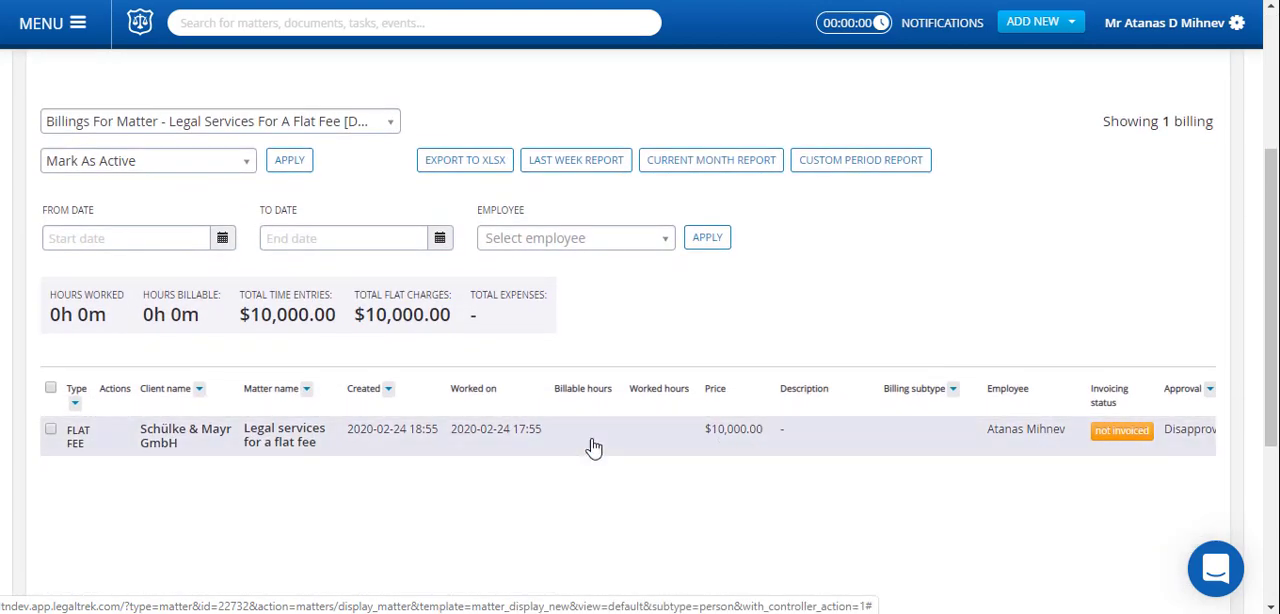
{"action": "scroll", "coordinate": [591, 446], "scroll_direction": "up", "scroll_amount": 3}
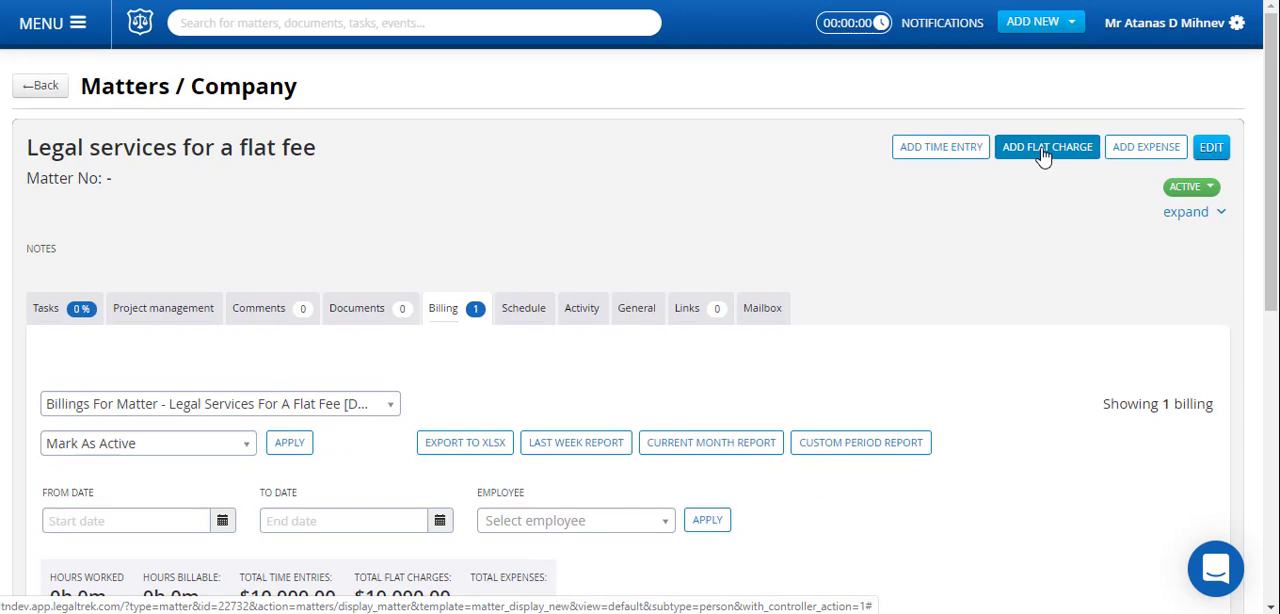
Add a time entry with 4 hours of worked time to the matter.
{"action": "left_click", "coordinate": [955, 150]}
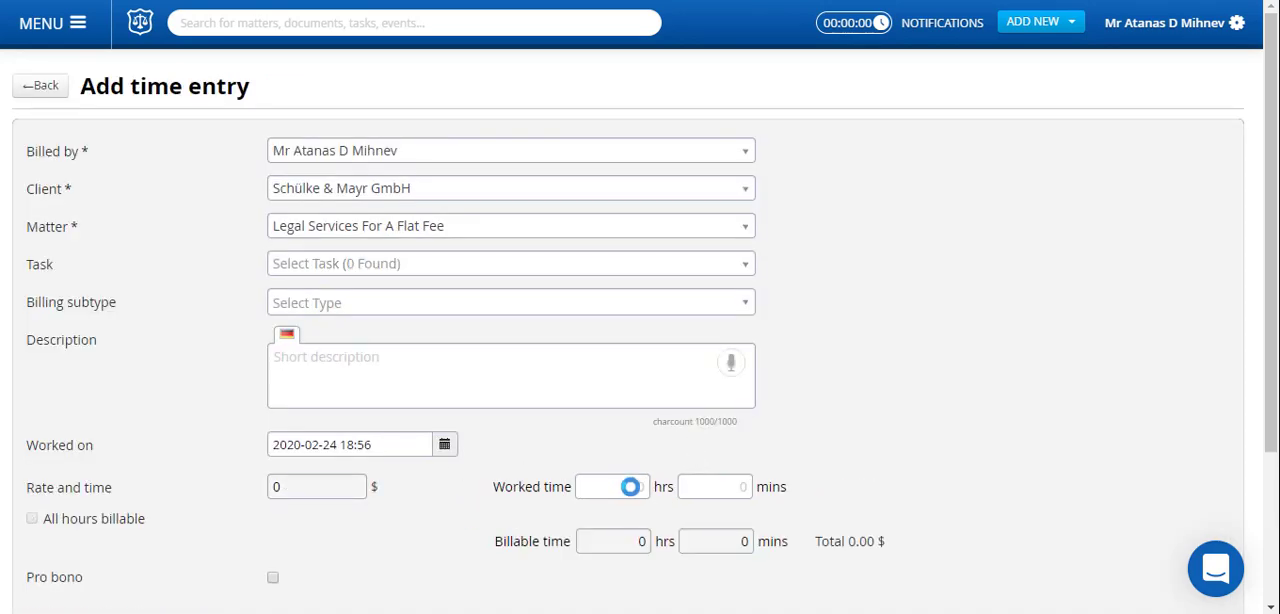
{"action": "left_click", "coordinate": [631, 484]}
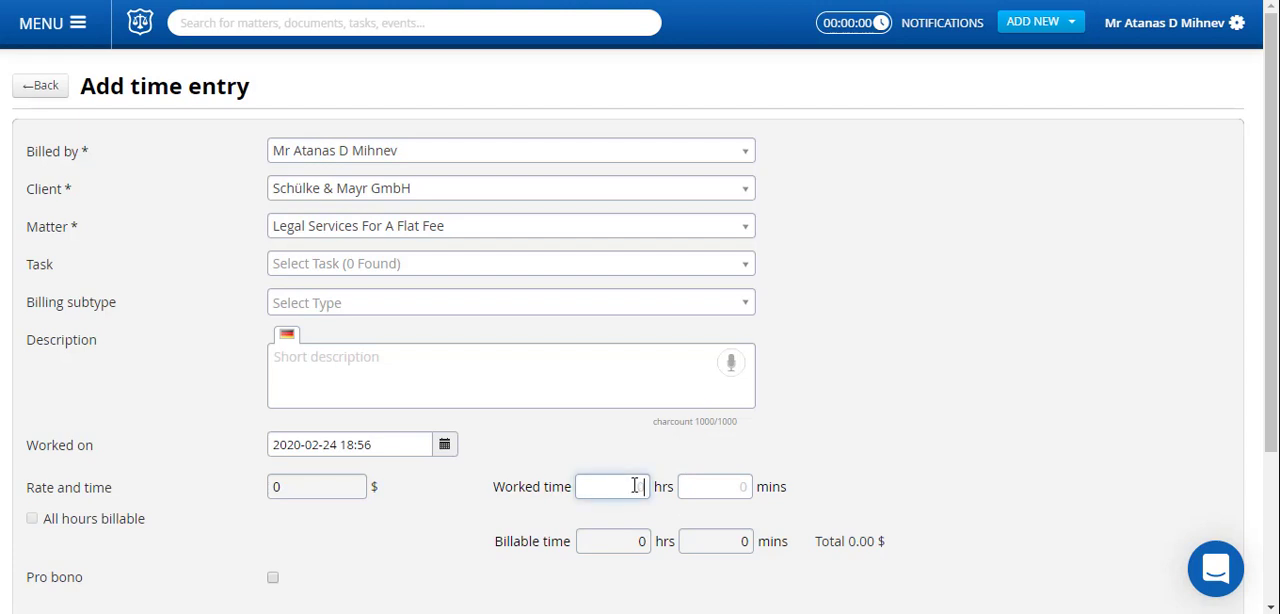
{"action": "type", "text": "4"}
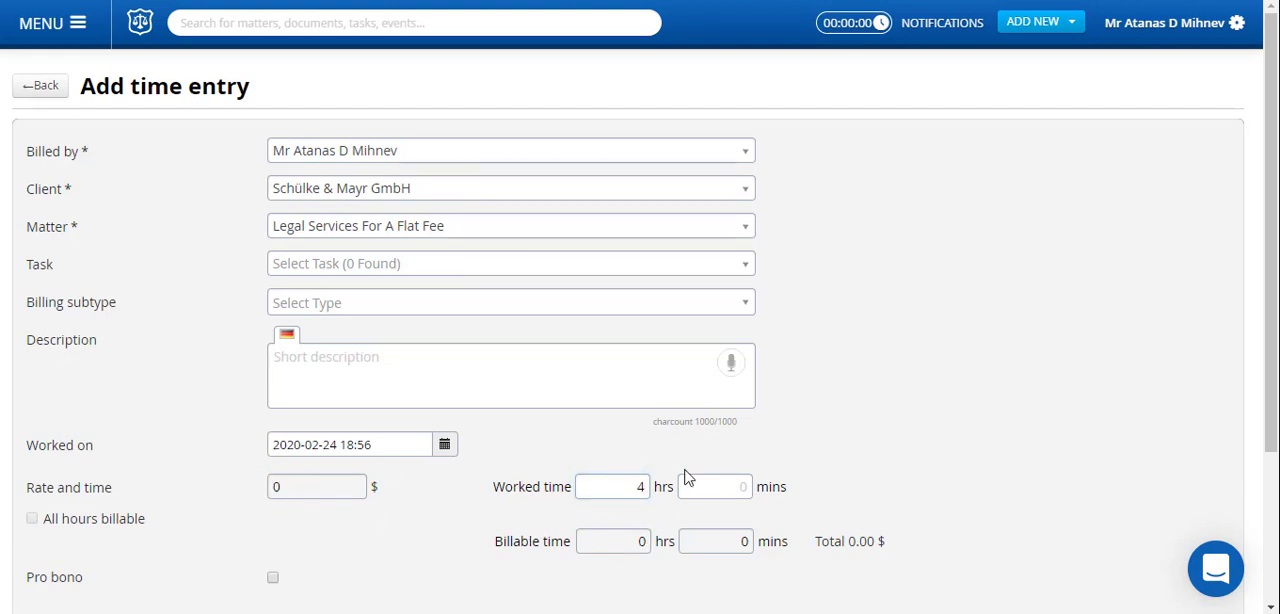
{"action": "scroll", "coordinate": [1106, 363], "scroll_direction": "down", "scroll_amount": 3}
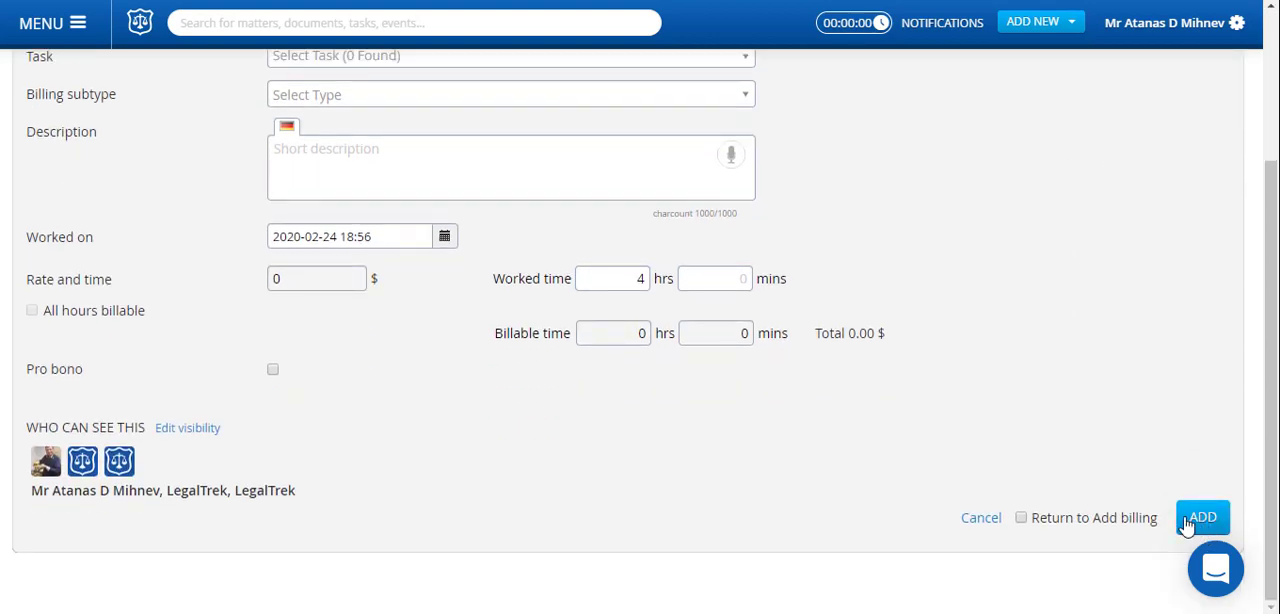
{"action": "left_click", "coordinate": [1200, 519]}
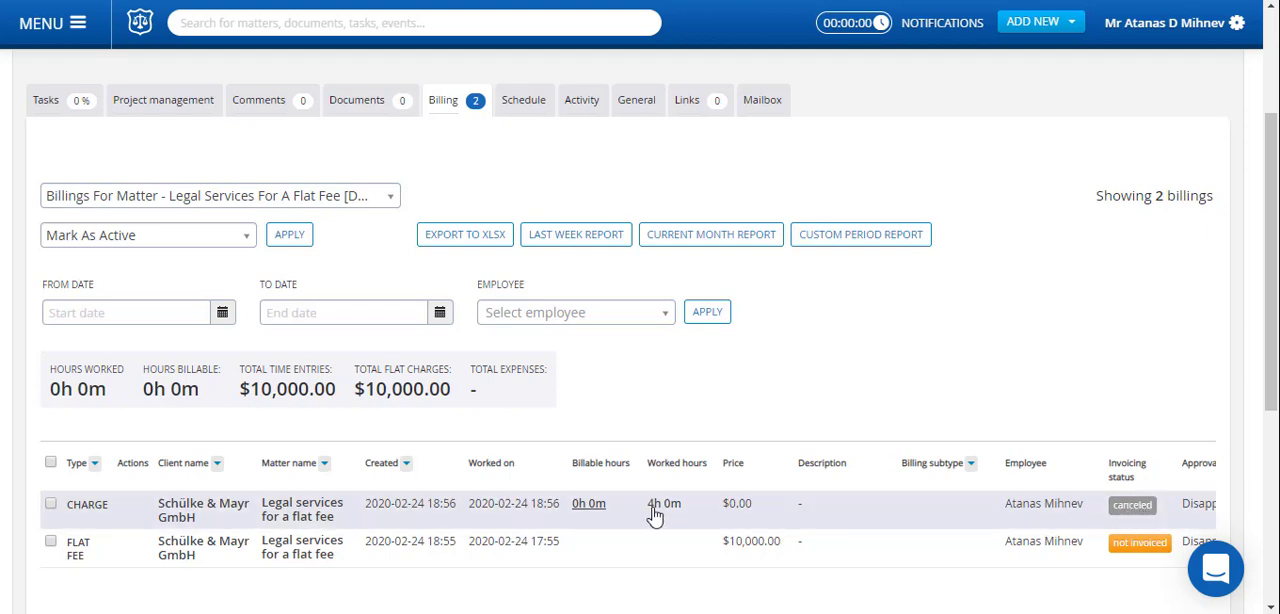
Add a flat charge of $500 with its default quantity to the flat-fee matter.
{"action": "scroll", "coordinate": [835, 398], "scroll_direction": "up", "scroll_amount": 2}
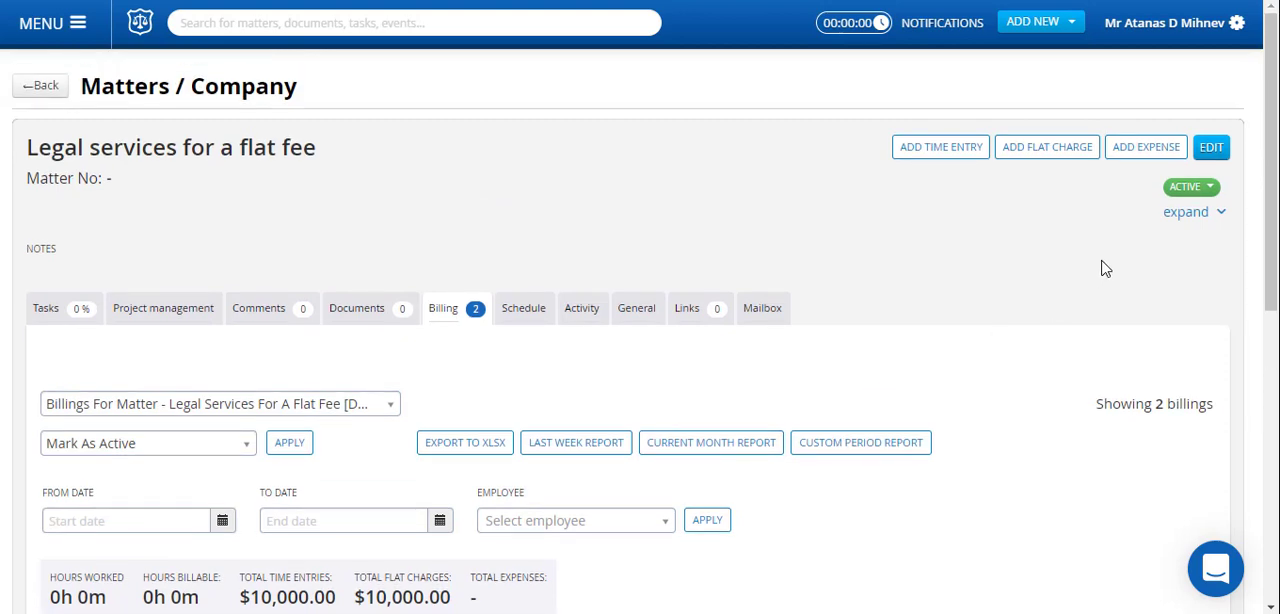
{"action": "left_click", "coordinate": [1047, 161]}
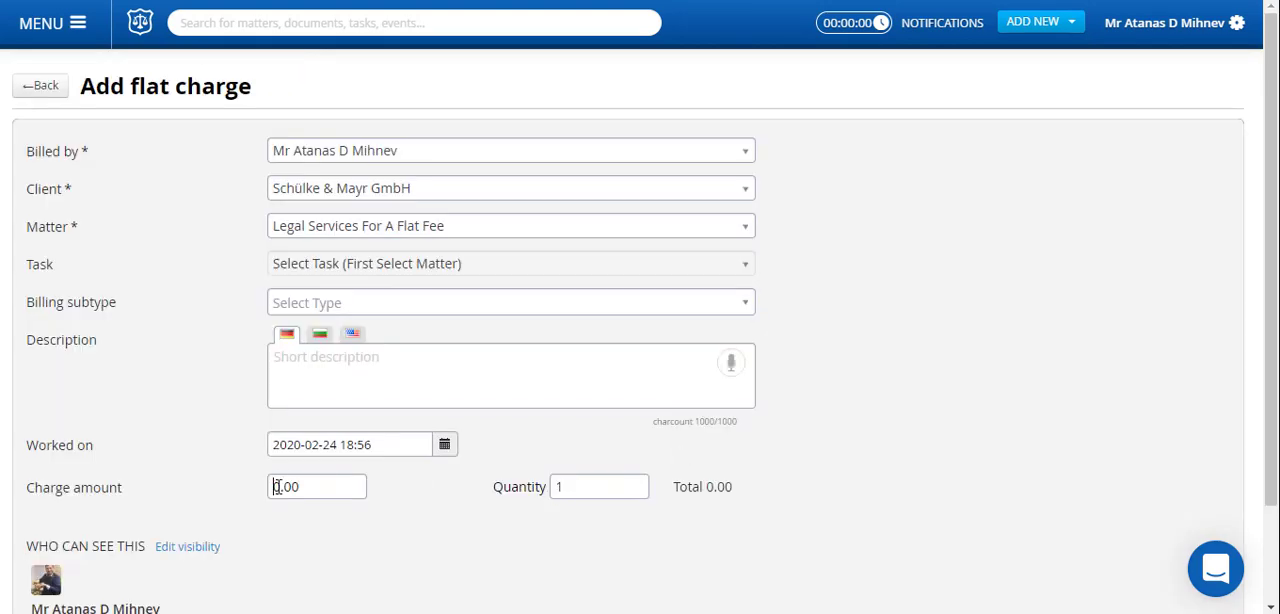
{"action": "left_click", "coordinate": [277, 487]}
{"action": "type", "text": "10"}
{"action": "scroll", "coordinate": [1026, 423], "scroll_direction": "down", "scroll_amount": 1}
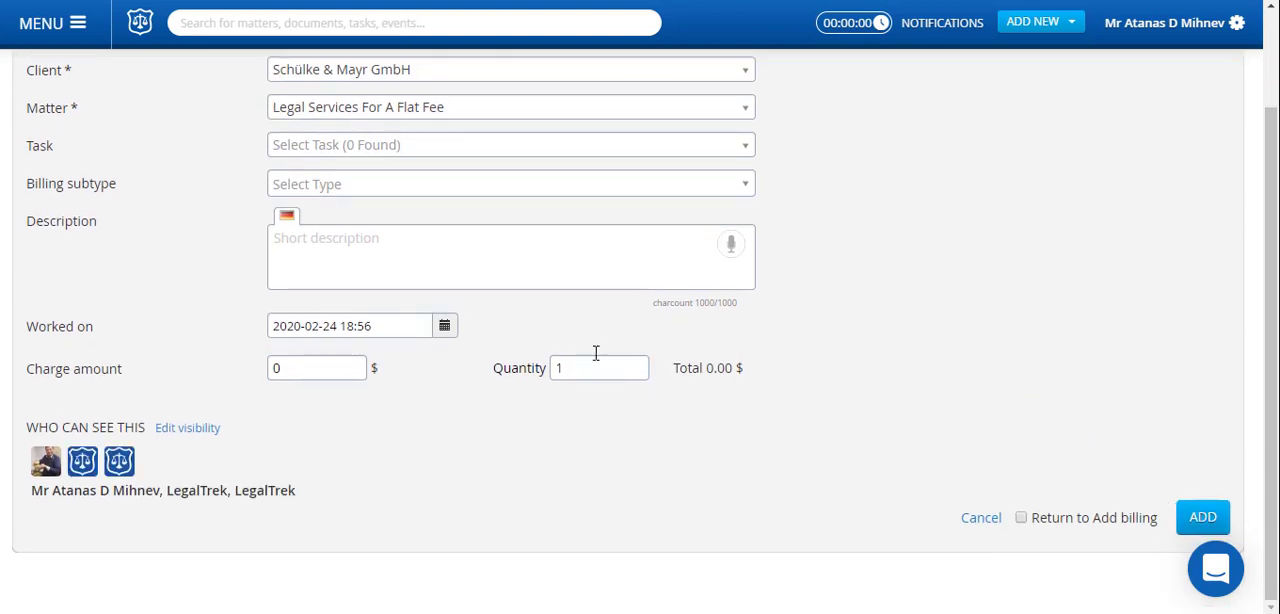
{"action": "left_click", "coordinate": [279, 367]}
{"action": "key", "text": "BackSpace"}
{"action": "type", "text": "5"}
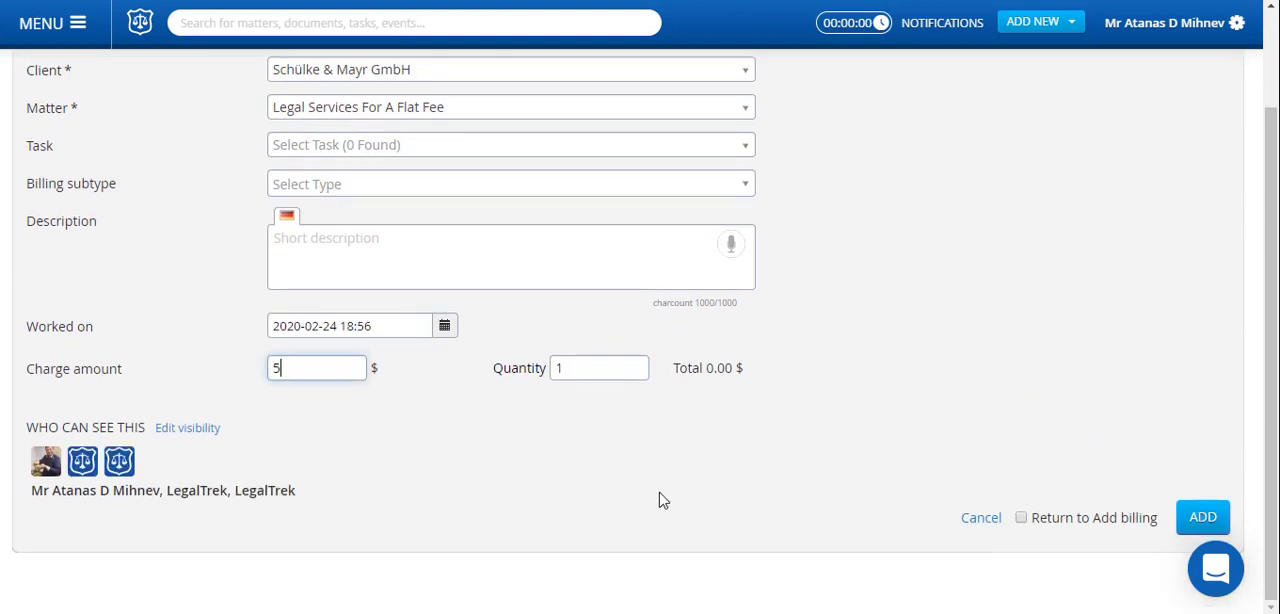
{"action": "type", "text": "00"}
{"action": "left_click", "coordinate": [1203, 517]}
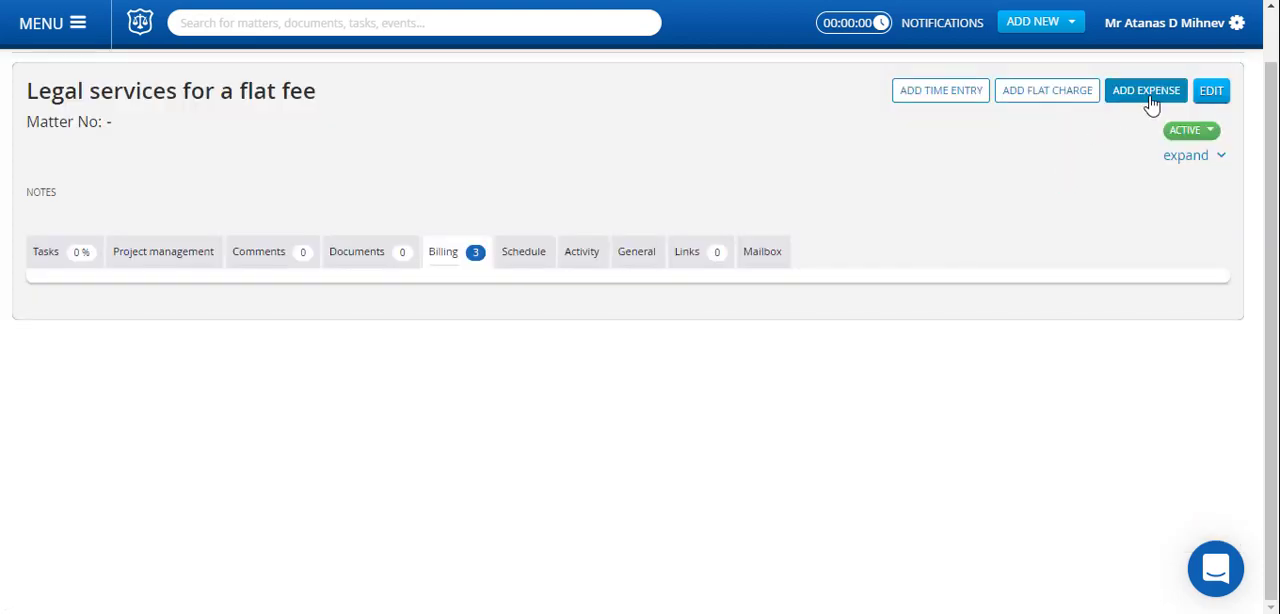
Add a $10 expense to the matter and check the updated billing list.
{"action": "left_click", "coordinate": [1149, 97]}
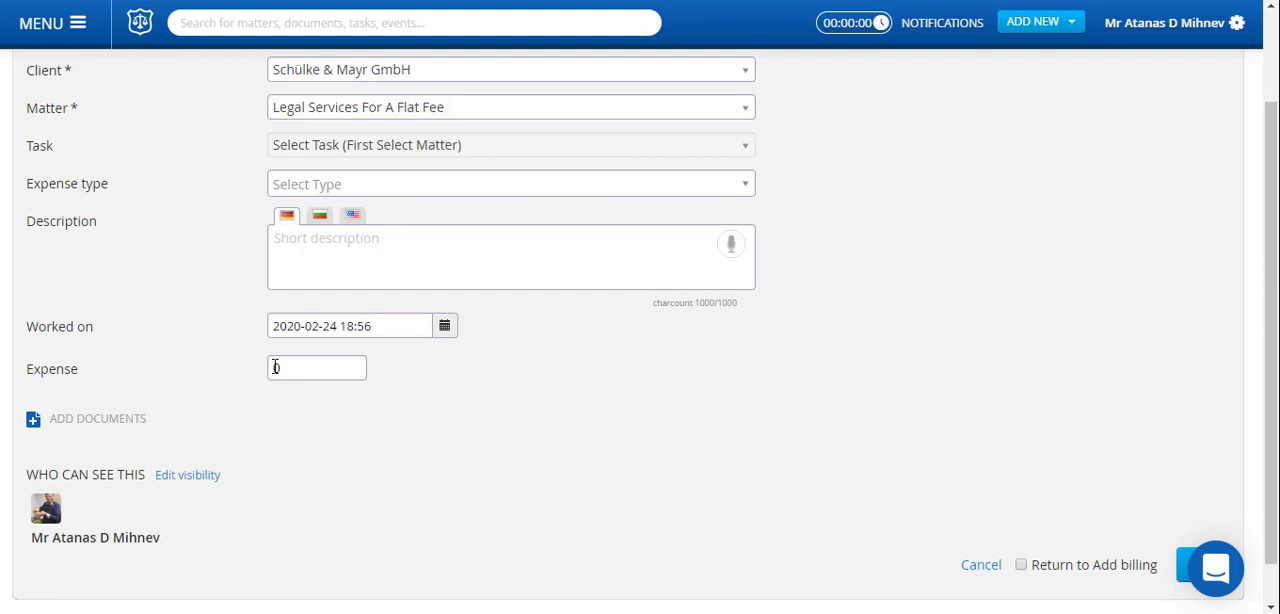
{"action": "left_click", "coordinate": [275, 370]}
{"action": "type", "text": "1"}
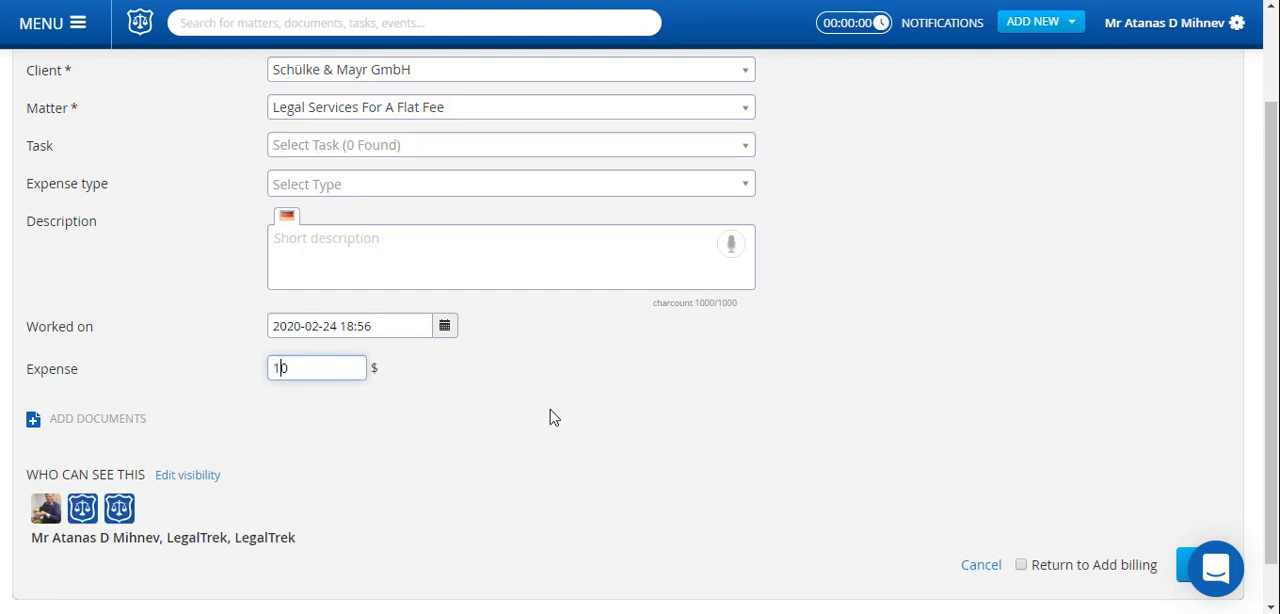
{"action": "left_click", "coordinate": [1060, 473]}
{"action": "scroll", "coordinate": [1052, 478], "scroll_direction": "down", "scroll_amount": 1}
{"action": "left_click", "coordinate": [1198, 522]}
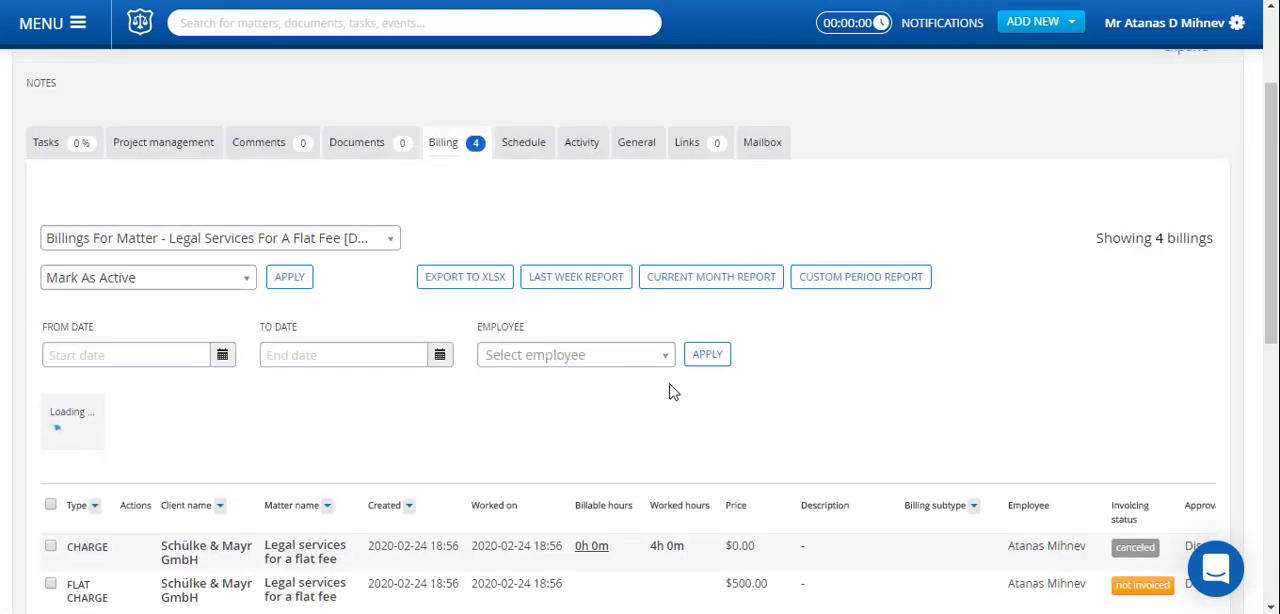
{"action": "scroll", "coordinate": [720, 391], "scroll_direction": "down", "scroll_amount": 2}
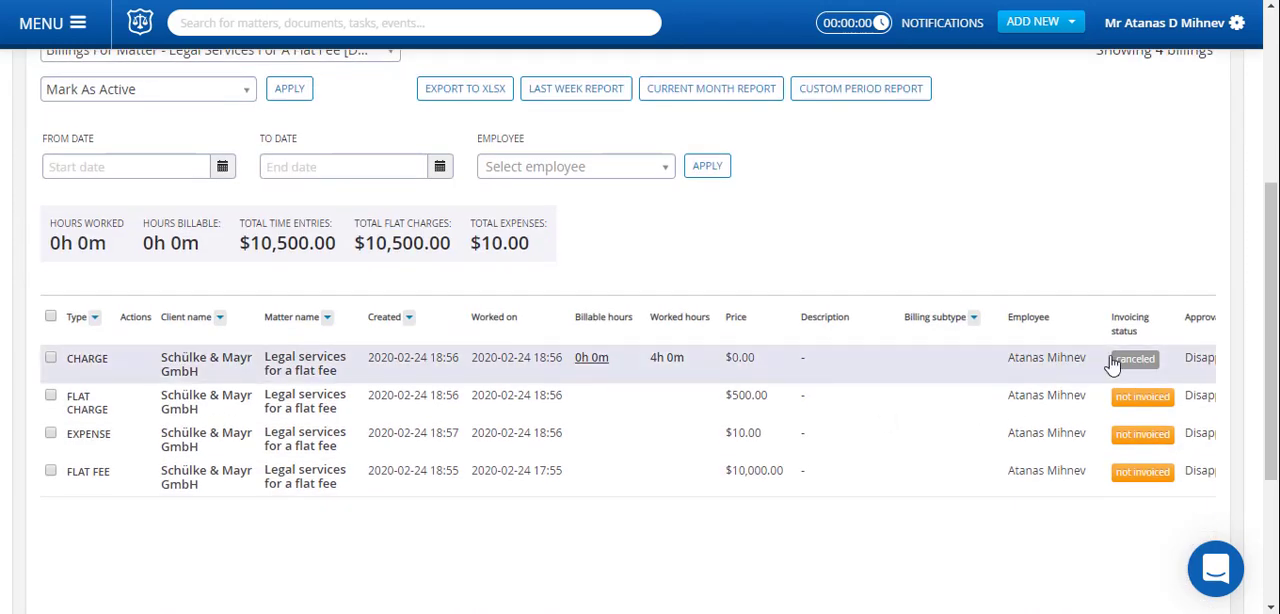